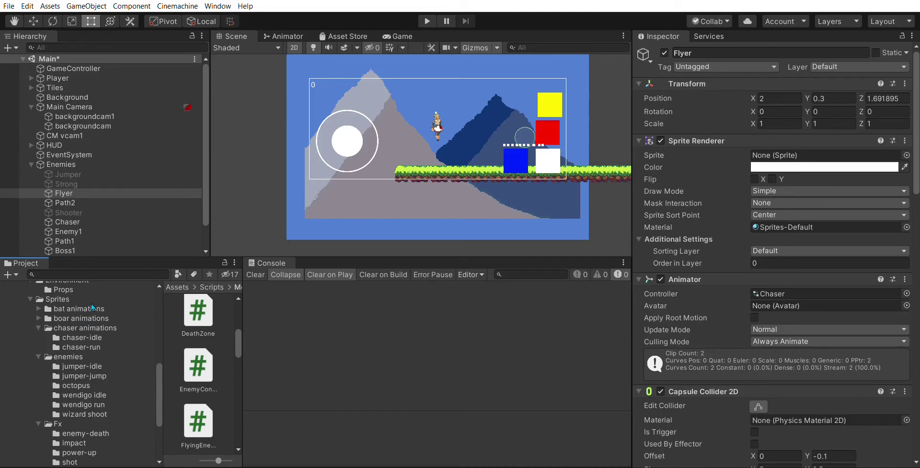
# Assign the bat-fly-1 sprite from the bat animations folder to the Flyer enemy's Sprite Renderer
pyautogui.click(98, 306)
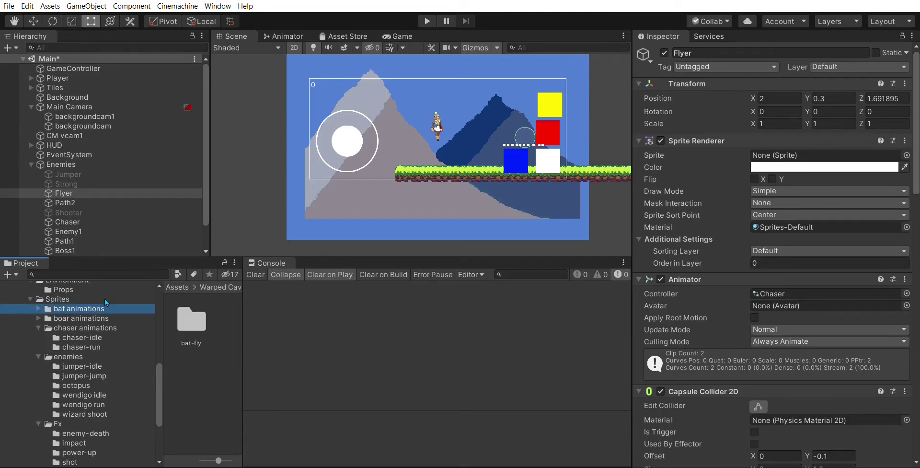
pyautogui.doubleClick(191, 322)
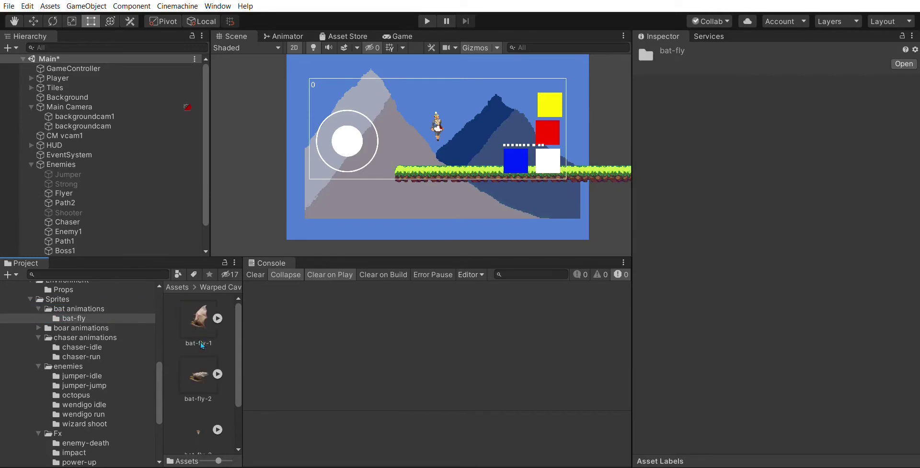
pyautogui.scroll(-1, 201, 331)
pyautogui.scroll(2, 225, 417)
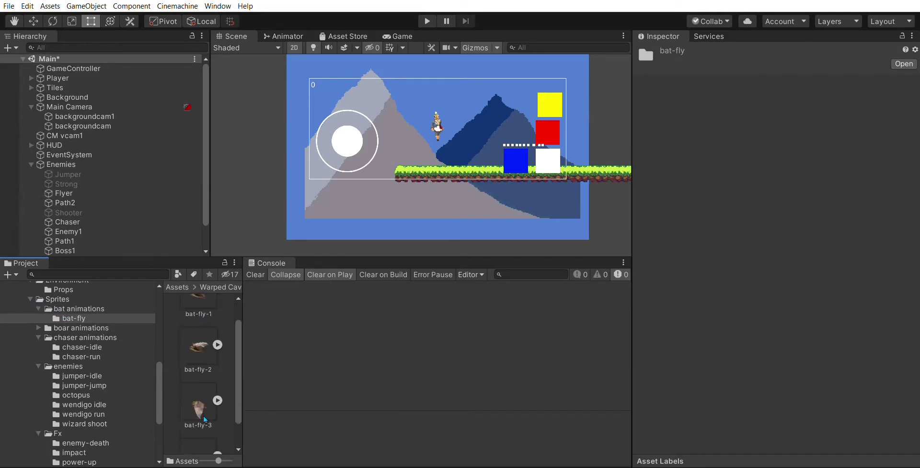
pyautogui.click(67, 193)
pyautogui.moveTo(196, 322); pyautogui.dragTo(764, 150)
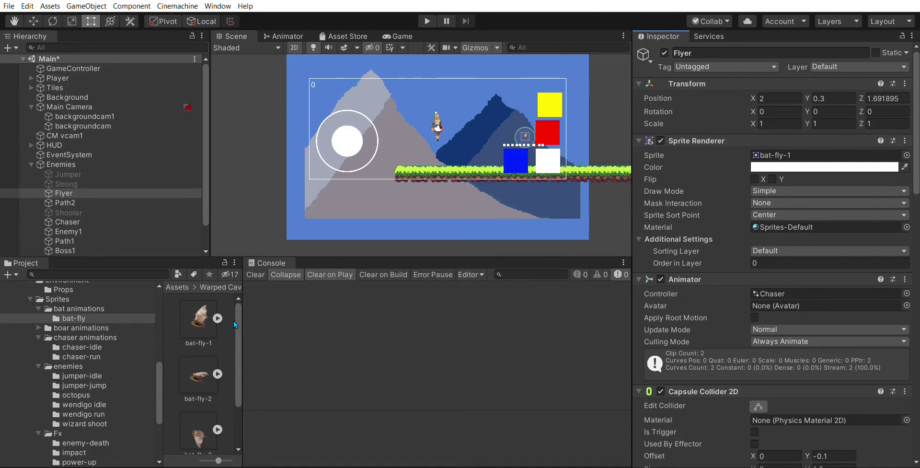
# Set the bat-fly-1 sprite's import settings to 16 pixels per unit and Point (no filter), and apply them
pyautogui.click(199, 301)
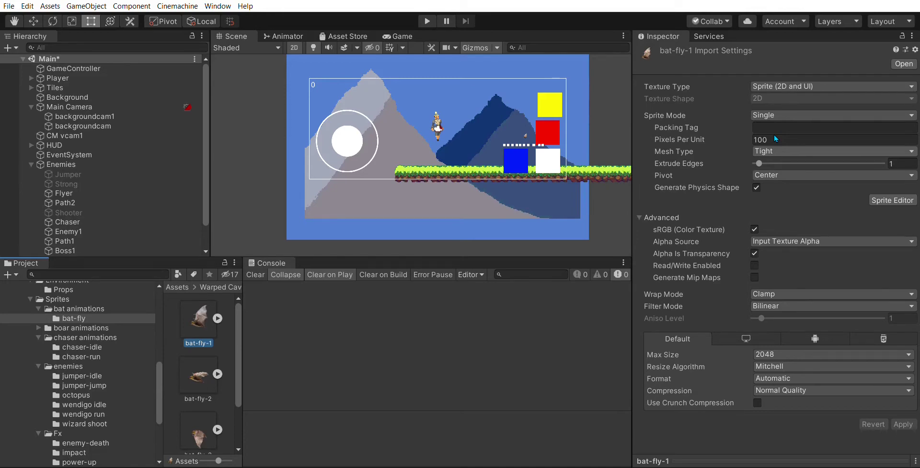
pyautogui.click(782, 139)
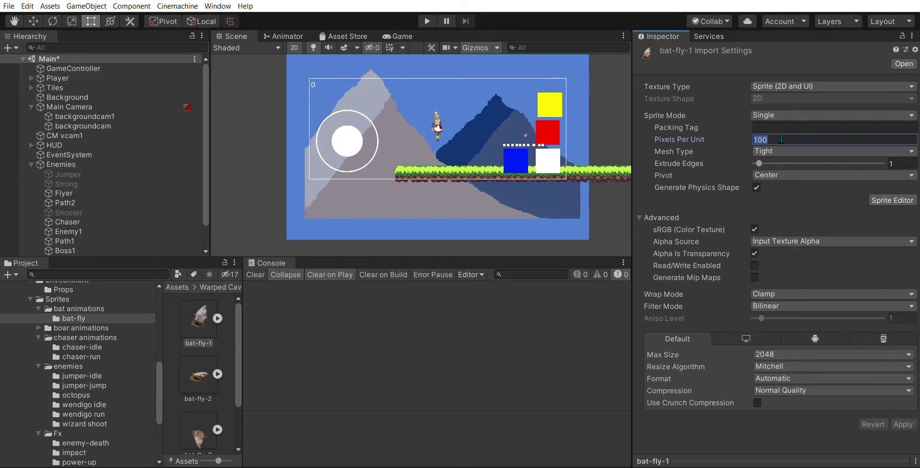
pyautogui.write('16')
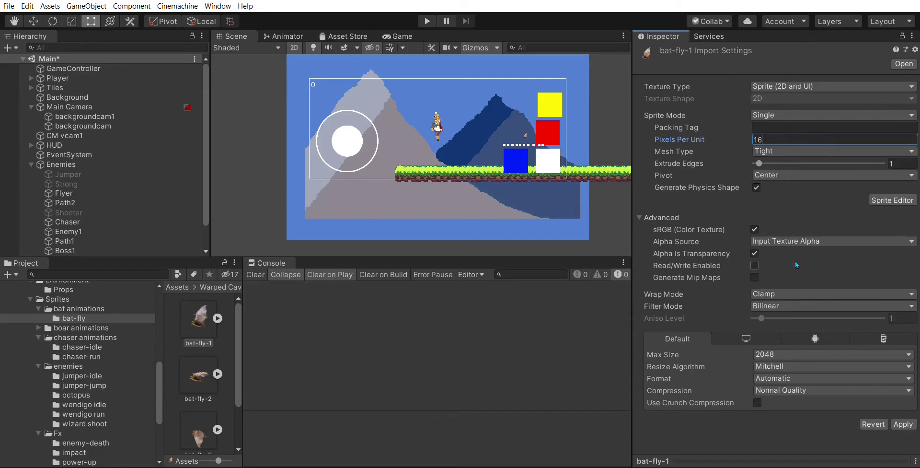
pyautogui.click(770, 309)
pyautogui.click(773, 317)
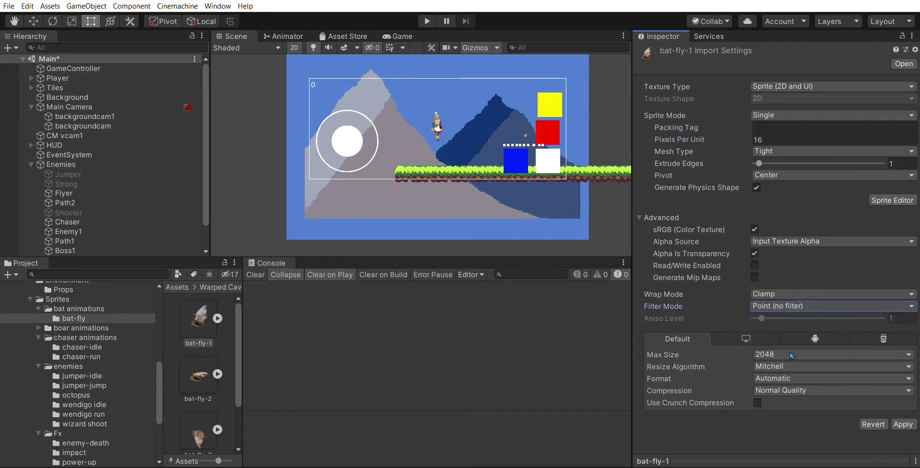
pyautogui.click(904, 424)
# Apply 16 pixels per unit and the Point (no filter) filter mode to the bat-fly-2 sprite
pyautogui.click(183, 363)
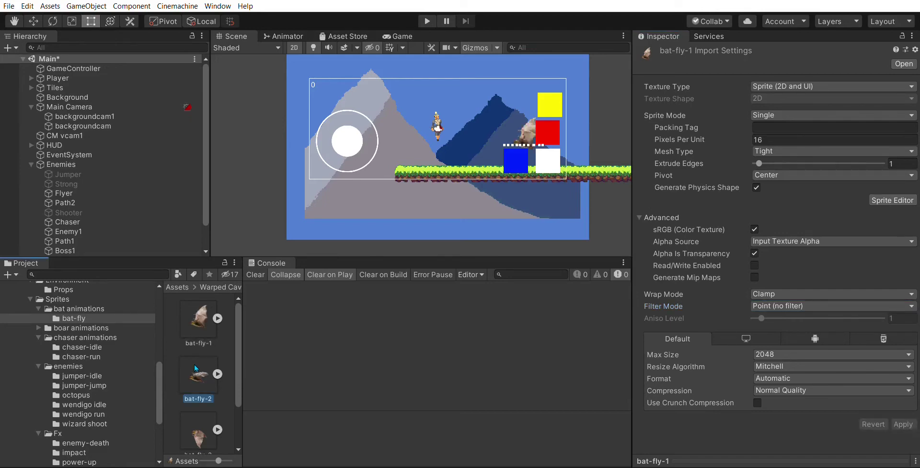
pyautogui.click(837, 137)
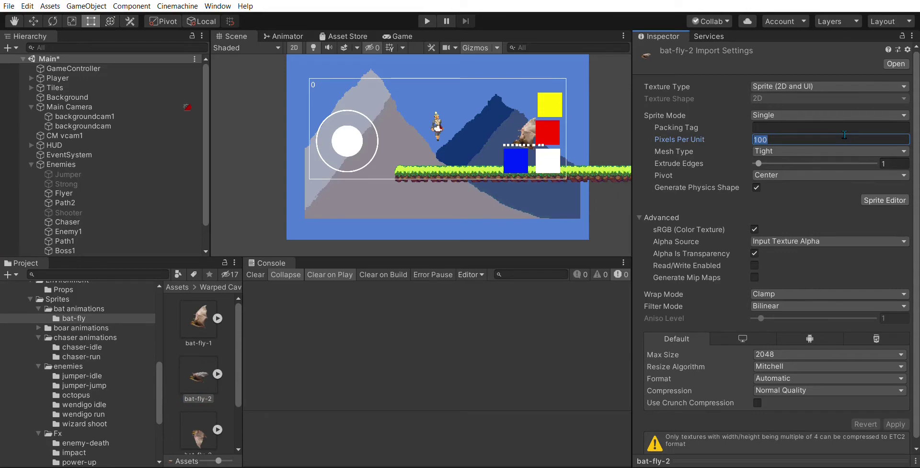
pyautogui.write('16')
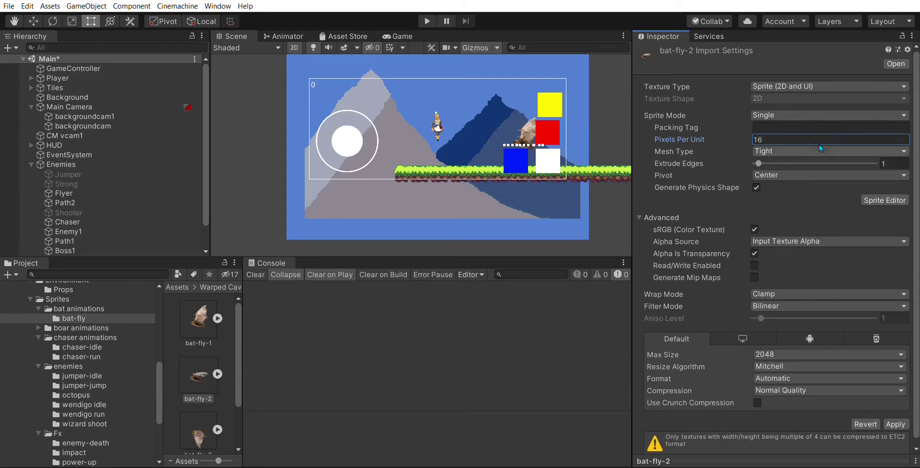
pyautogui.click(785, 307)
pyautogui.click(787, 317)
pyautogui.click(898, 424)
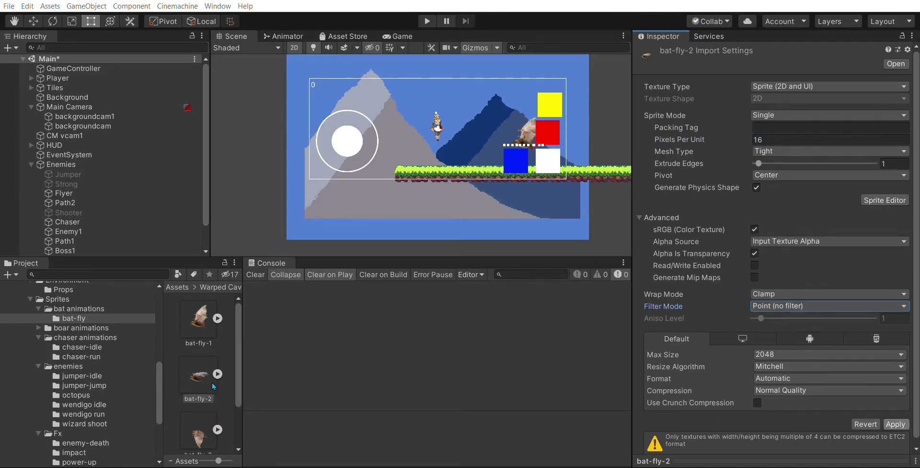
# Give the bat-fly-3 and bat-fly-4 sprites 16 pixels per unit and Point (no filter) filtering, and apply the settings
pyautogui.click(198, 434)
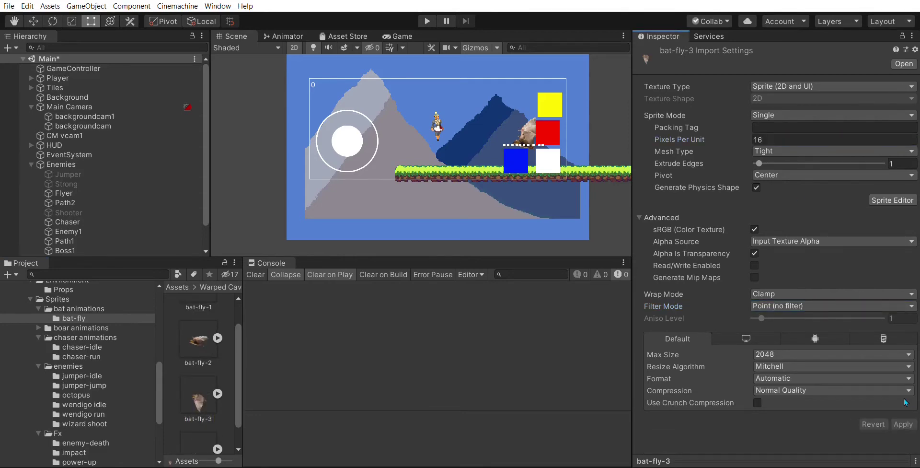
pyautogui.click(198, 441)
pyautogui.click(790, 139)
pyautogui.write('16')
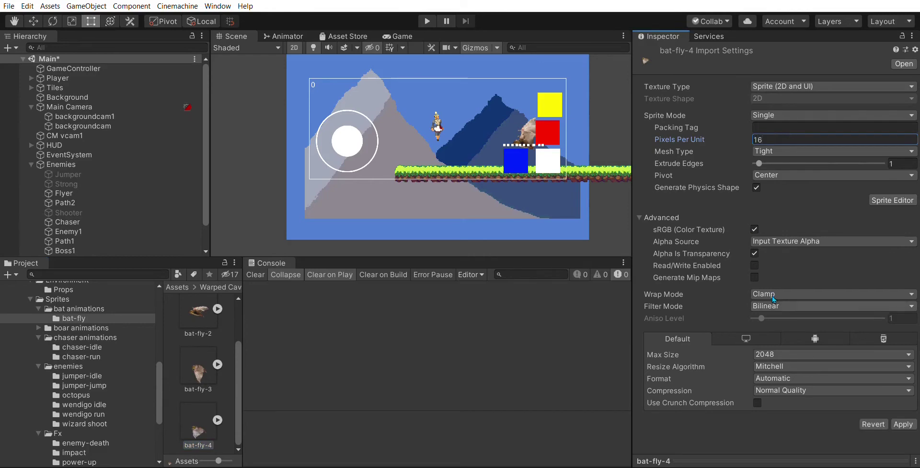
pyautogui.click(834, 306)
pyautogui.click(815, 298)
pyautogui.click(903, 424)
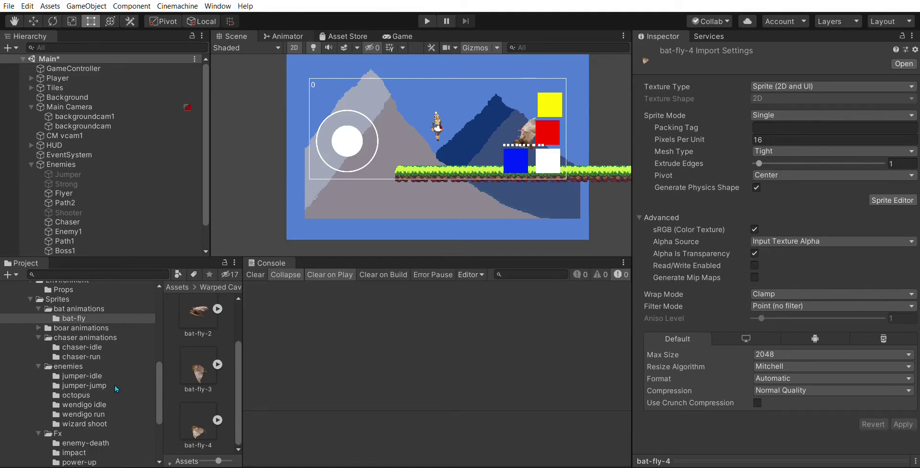
# Bring up the Animator view and open the Enemy folder inside the project's Animation assets
pyautogui.click(292, 37)
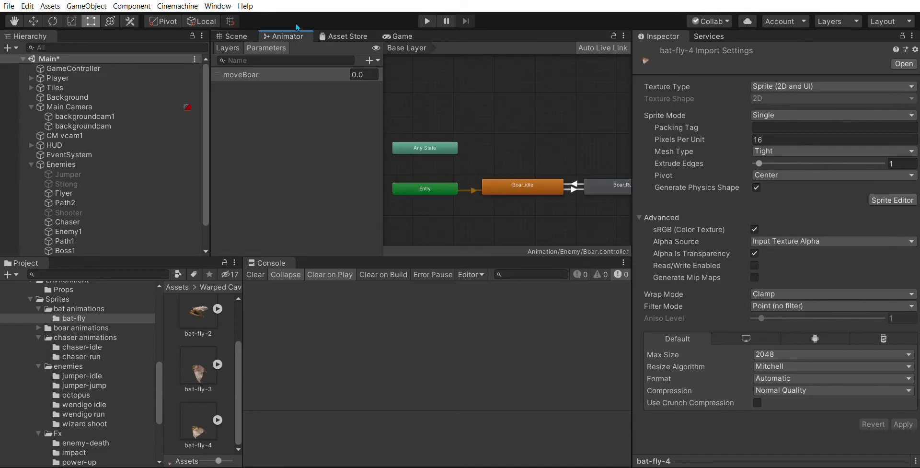
pyautogui.scroll(-2, 600, 178)
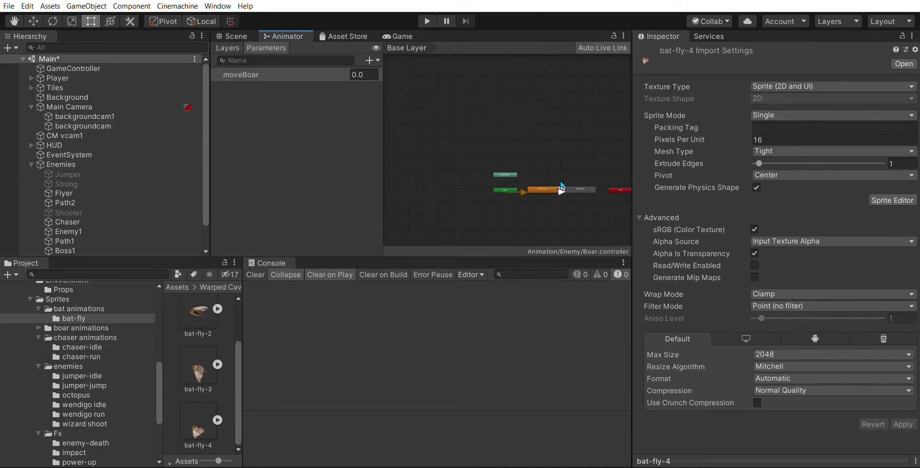
pyautogui.scroll(2, 600, 179)
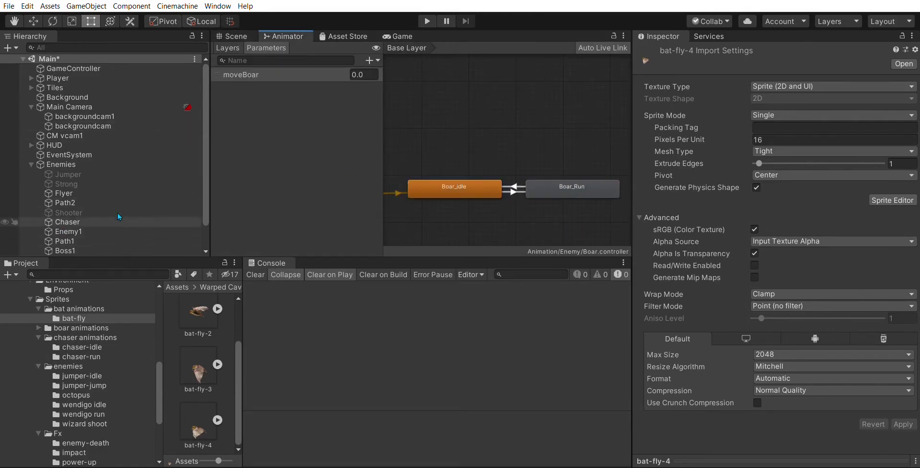
pyautogui.scroll(-1, 122, 235)
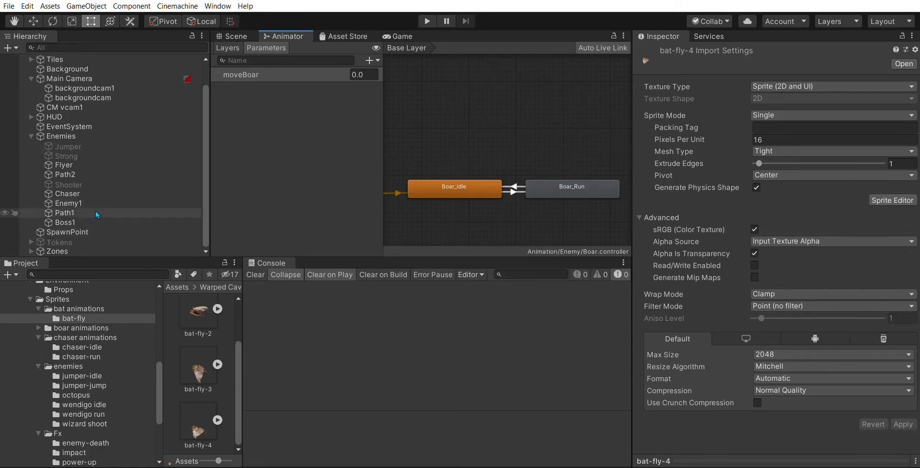
pyautogui.scroll(10, 116, 366)
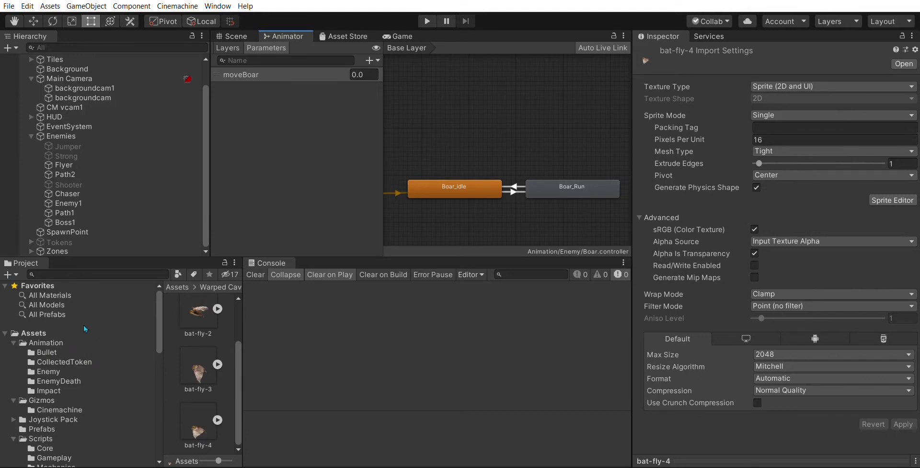
pyautogui.click(68, 342)
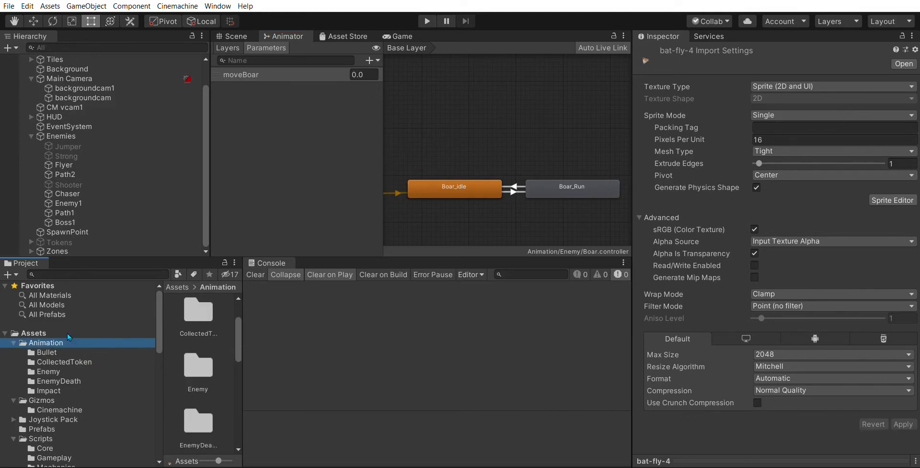
pyautogui.click(202, 331)
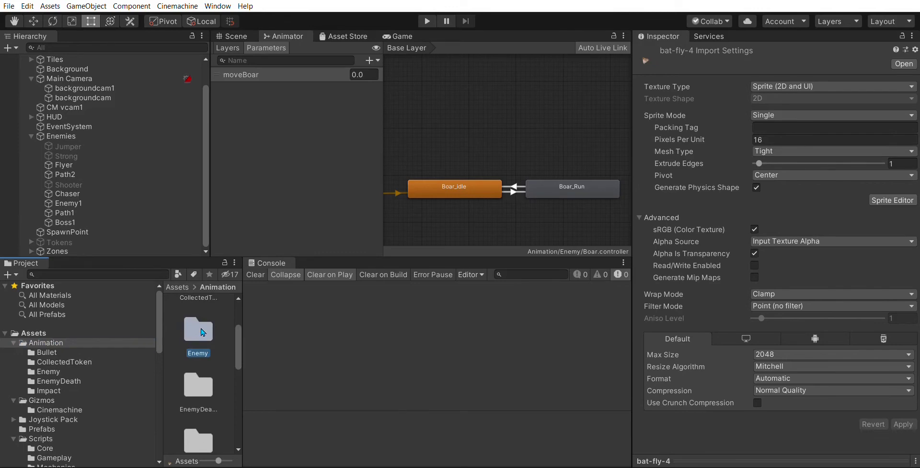
pyautogui.doubleClick(202, 332)
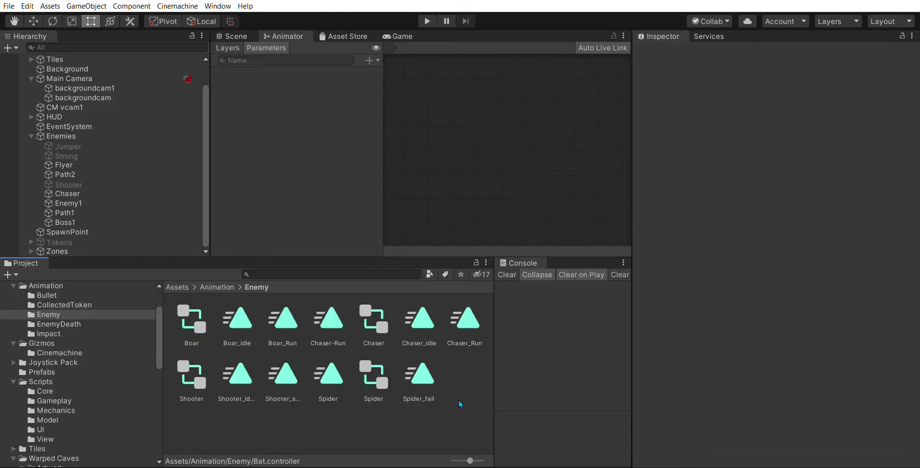
# Create an Animator Controller named Bat in the Enemy animation folder
pyautogui.click(459, 401)
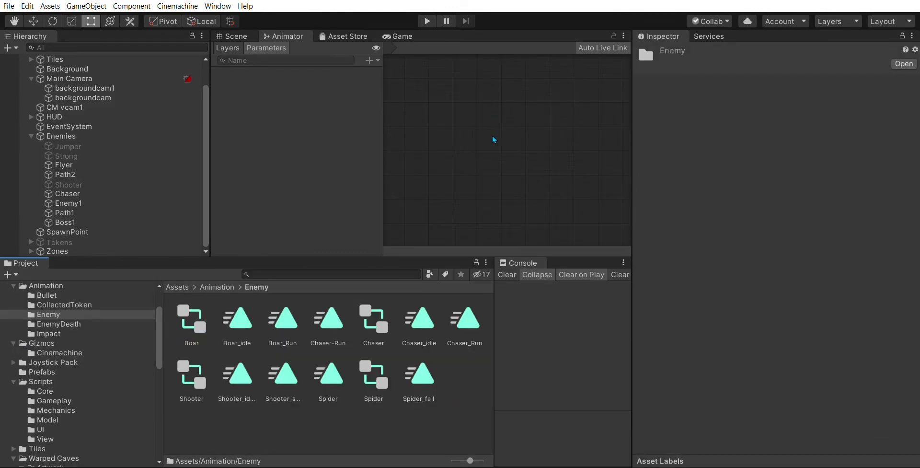
pyautogui.click(684, 310)
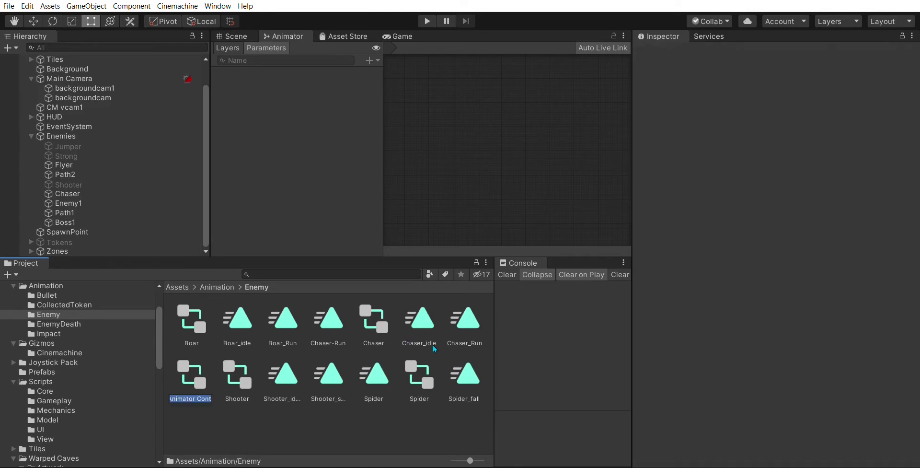
pyautogui.press('BackSpace')
pyautogui.write('Bat')
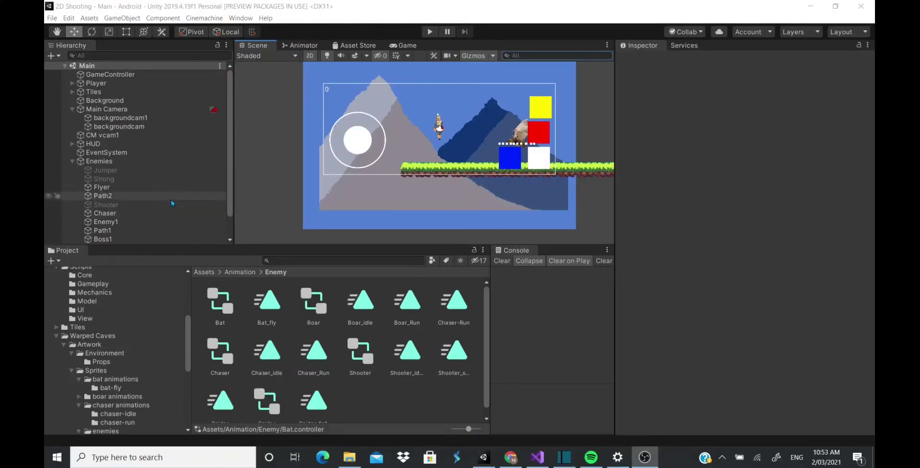
# Assign the Bat controller to the Animator component of the Flyer enemy
pyautogui.click(136, 189)
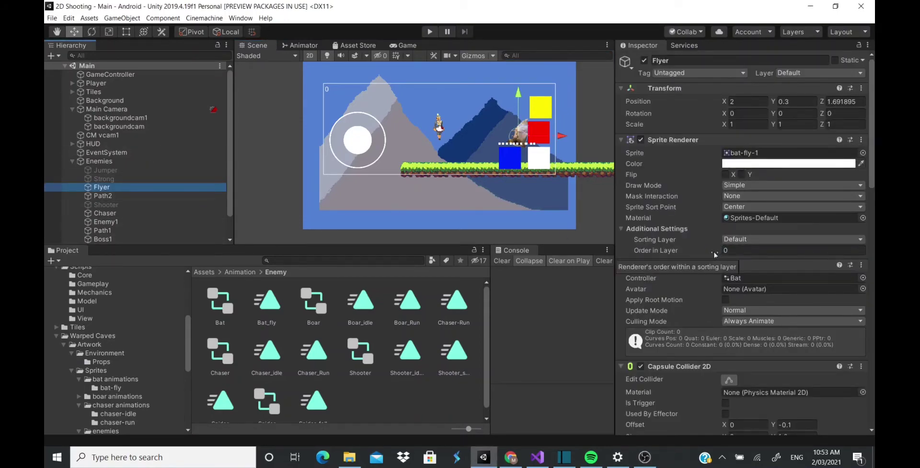
pyautogui.scroll(-6, 713, 256)
pyautogui.scroll(4, 707, 283)
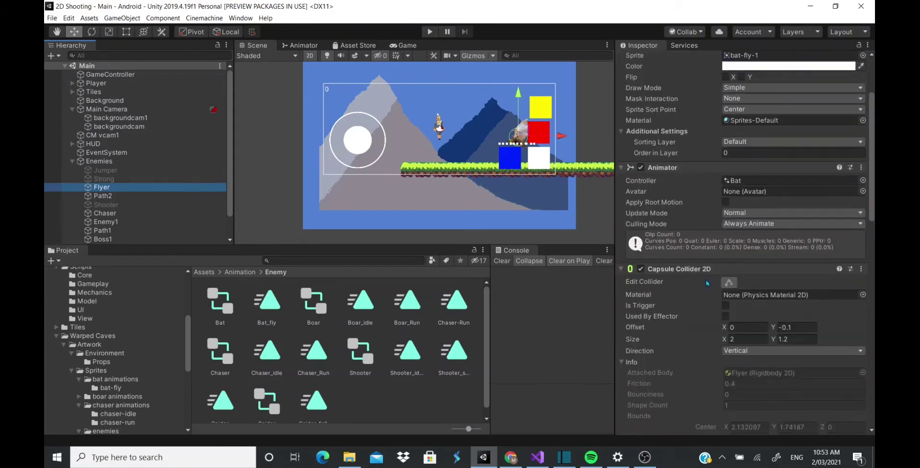
pyautogui.moveTo(217, 304); pyautogui.dragTo(746, 186)
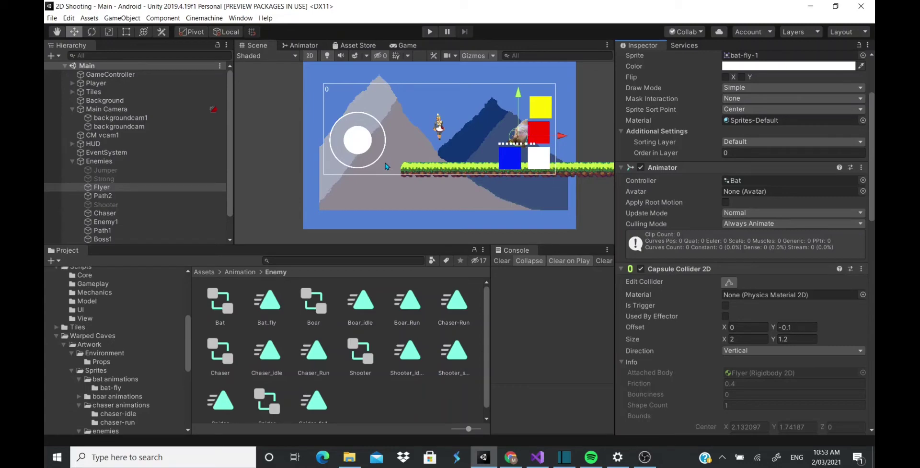
# Create an animation clip named Bat_fly for the Flyer in the Enemy animation folder, replacing the existing file
pyautogui.click(241, 18)
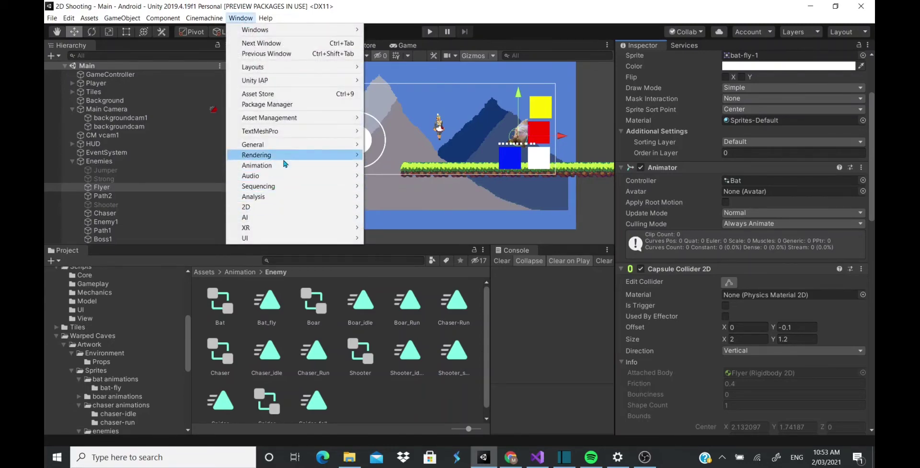
pyautogui.moveTo(287, 165)
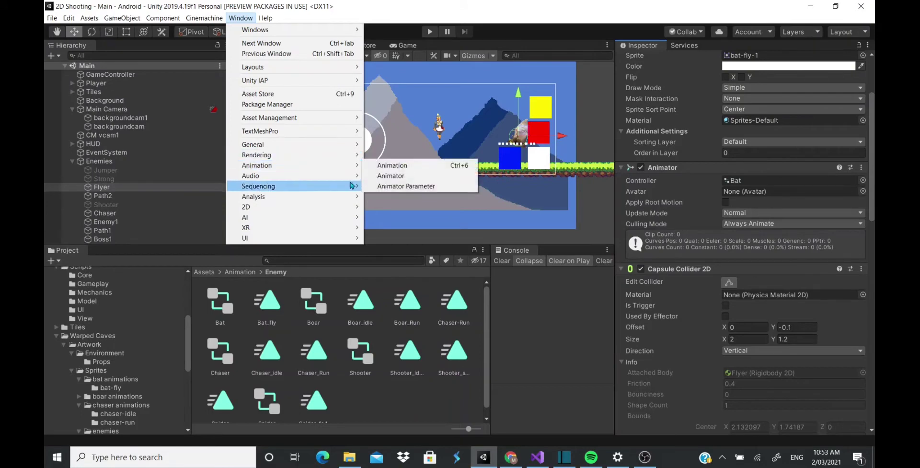
pyautogui.click(398, 165)
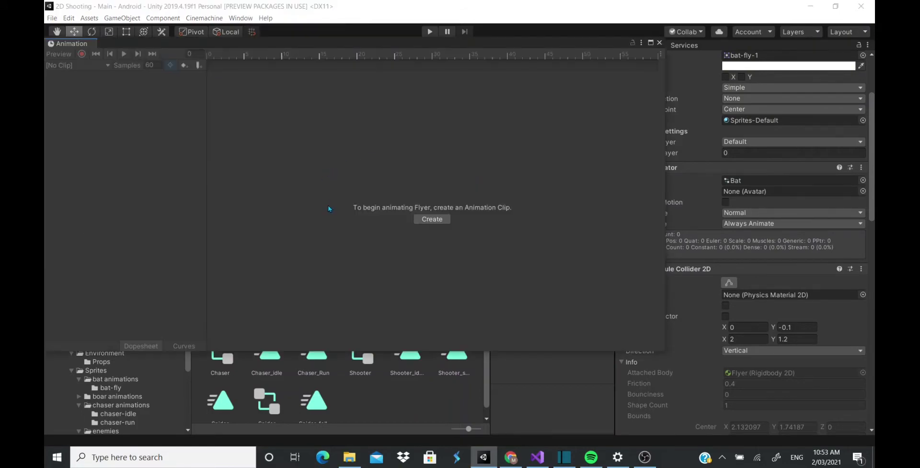
pyautogui.click(438, 219)
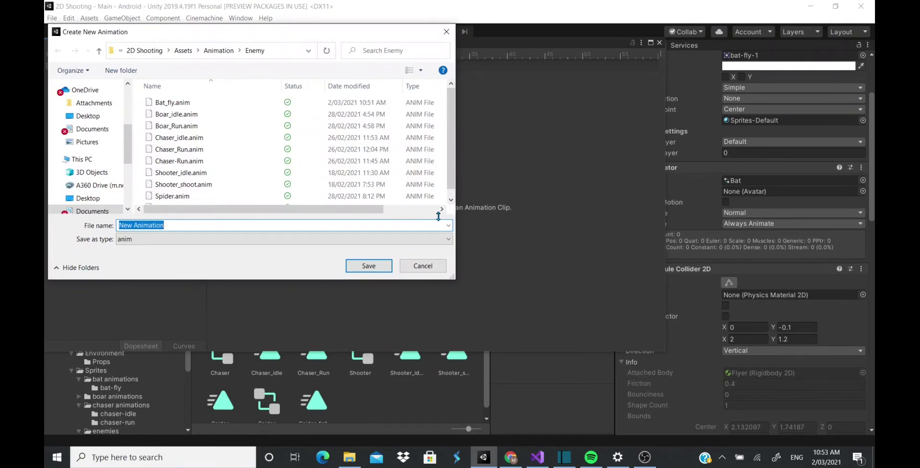
pyautogui.write('Bat')
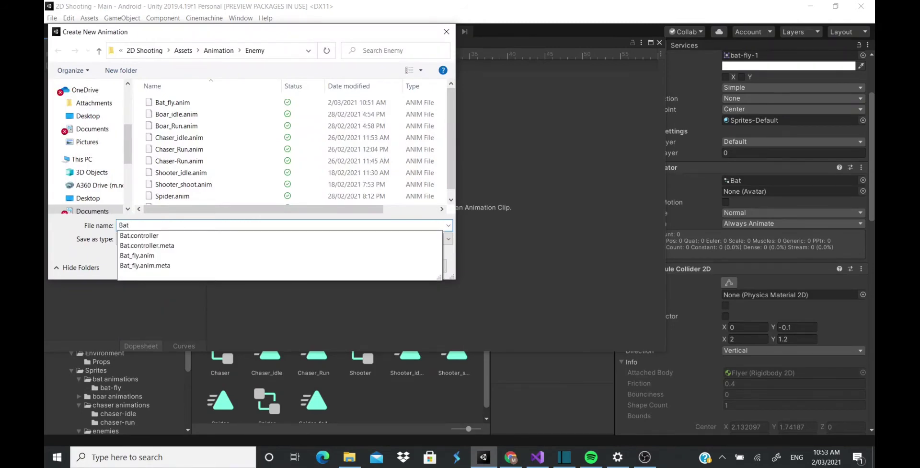
pyautogui.write('_fly')
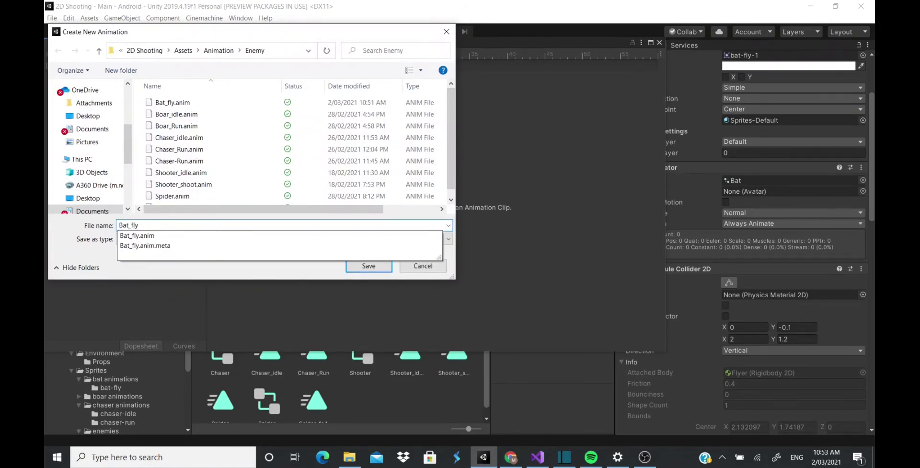
pyautogui.press('Return')
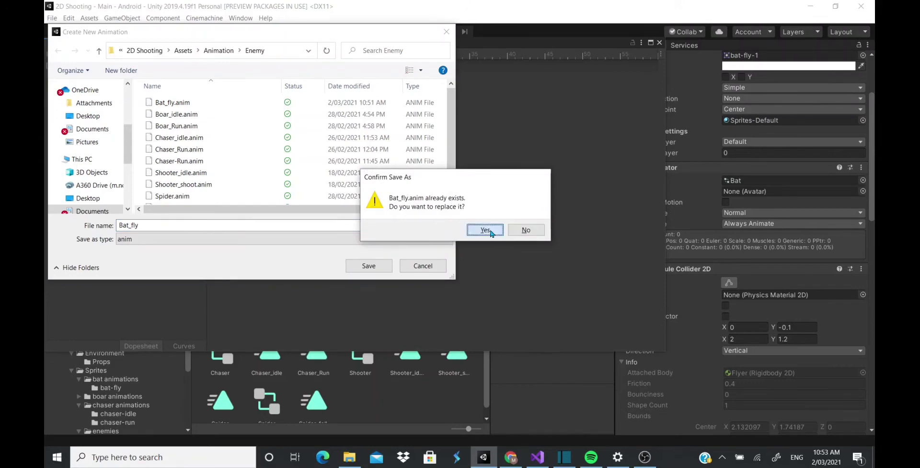
pyautogui.click(485, 230)
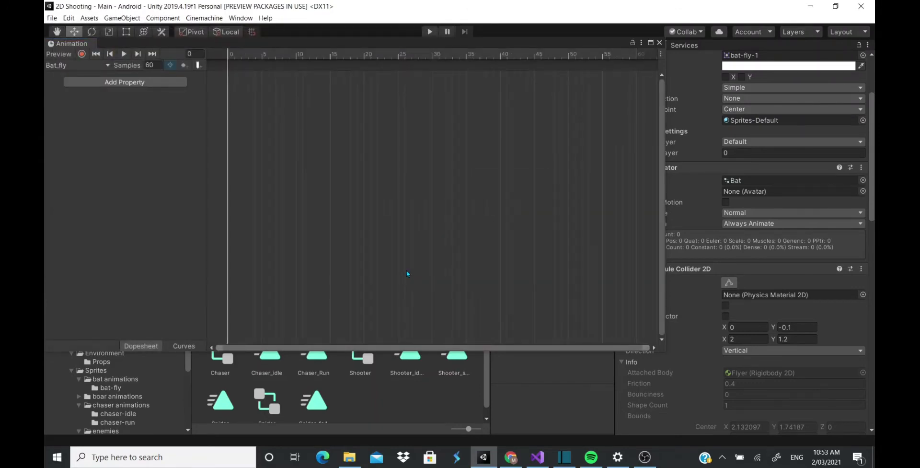
# Set the Bat_fly clip's sample rate to 12
pyautogui.click(150, 66)
pyautogui.doubleClick(150, 65)
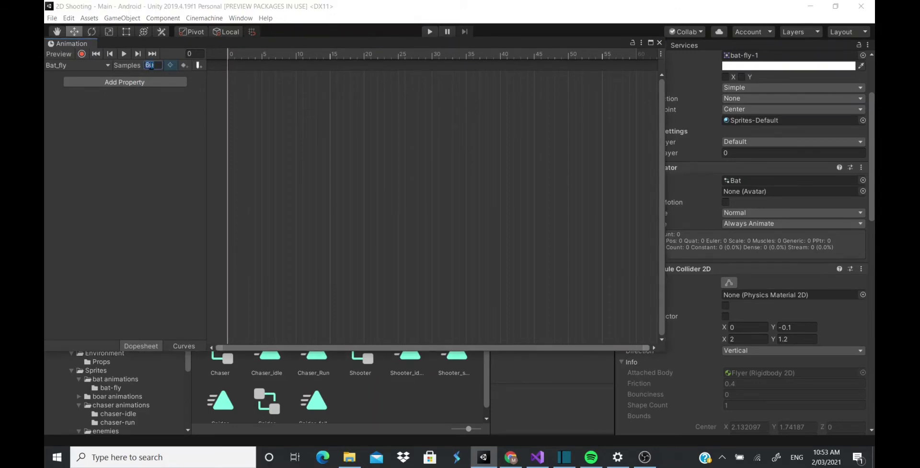
pyautogui.write('12')
pyautogui.press('Return')
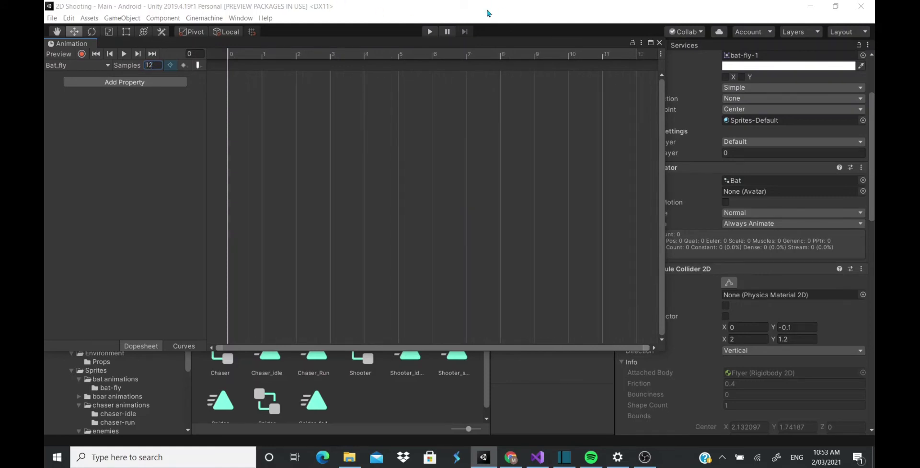
# Place the sprites bat-fly-1, bat-fly-2, bat-fly-3 and bat-fly-4 on frames 0, 1, 2 and 3 of the Bat_fly clip
pyautogui.click(651, 43)
pyautogui.moveTo(664, 69); pyautogui.dragTo(670, 13)
pyautogui.scroll(-3, 133, 413)
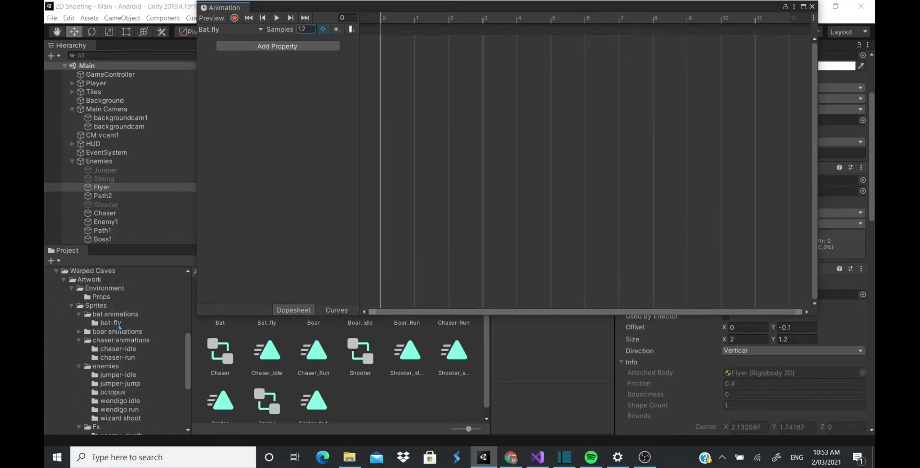
pyautogui.click(119, 325)
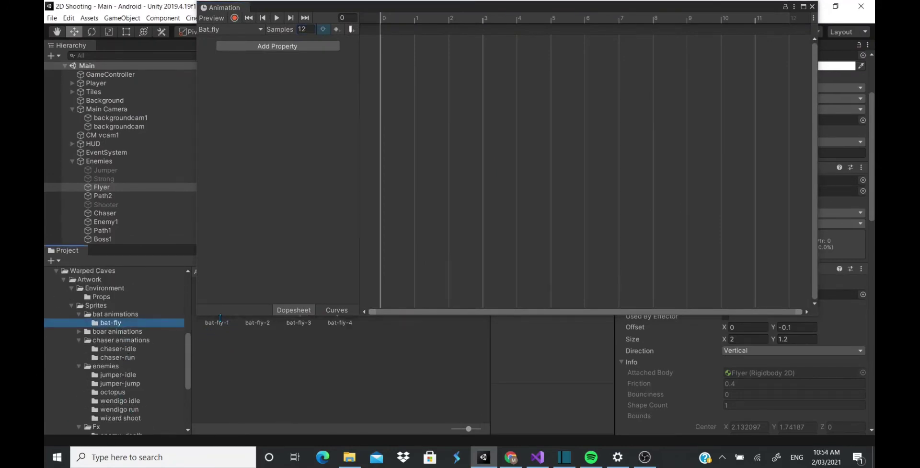
pyautogui.moveTo(222, 327); pyautogui.dragTo(380, 73)
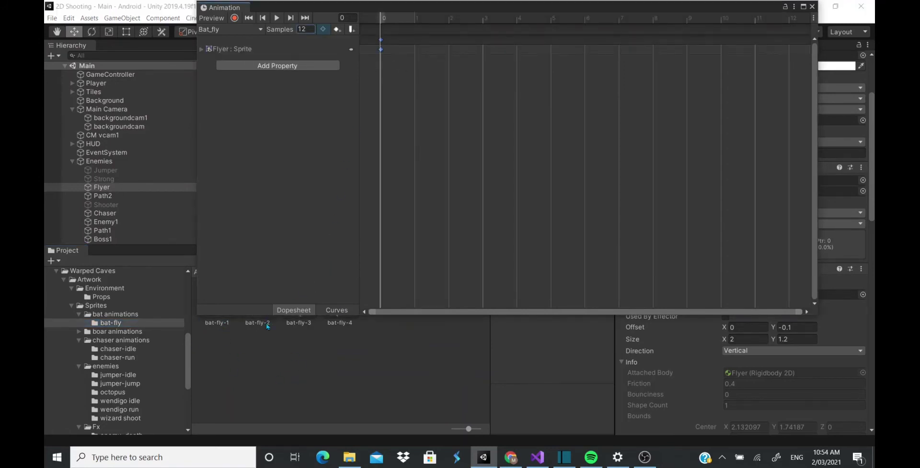
pyautogui.moveTo(258, 322); pyautogui.dragTo(422, 56)
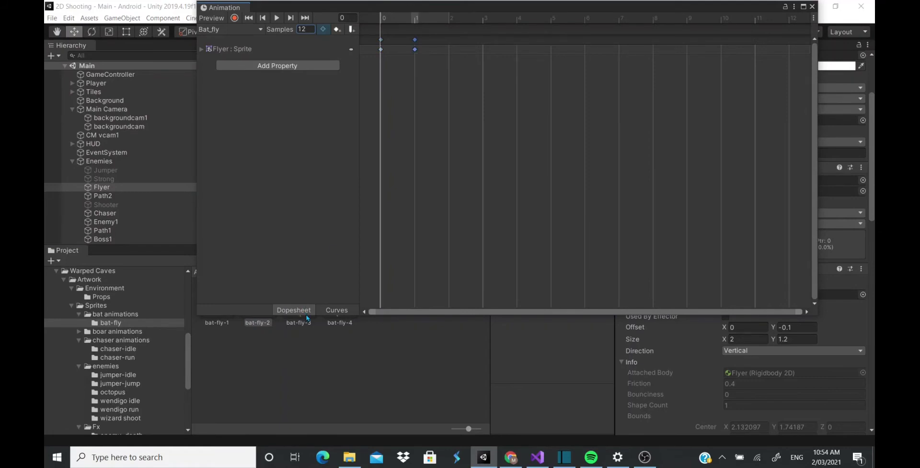
pyautogui.moveTo(303, 326); pyautogui.dragTo(449, 52)
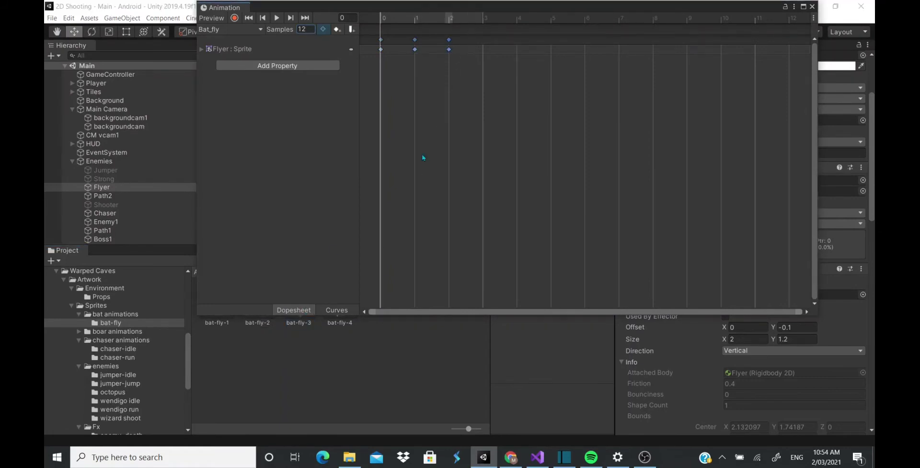
pyautogui.moveTo(344, 323); pyautogui.dragTo(496, 69)
pyautogui.moveTo(302, 327); pyautogui.dragTo(448, 53)
pyautogui.moveTo(339, 322); pyautogui.dragTo(488, 53)
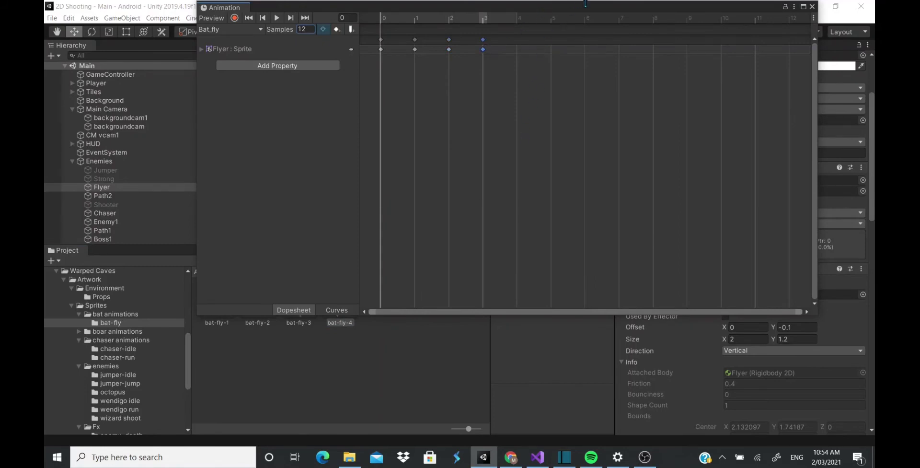
# Uncover the scene behind the Animation window and play the Bat_fly clip to preview the Flyer's wing motion
pyautogui.moveTo(616, 11); pyautogui.dragTo(312, 227)
pyautogui.click(248, 245)
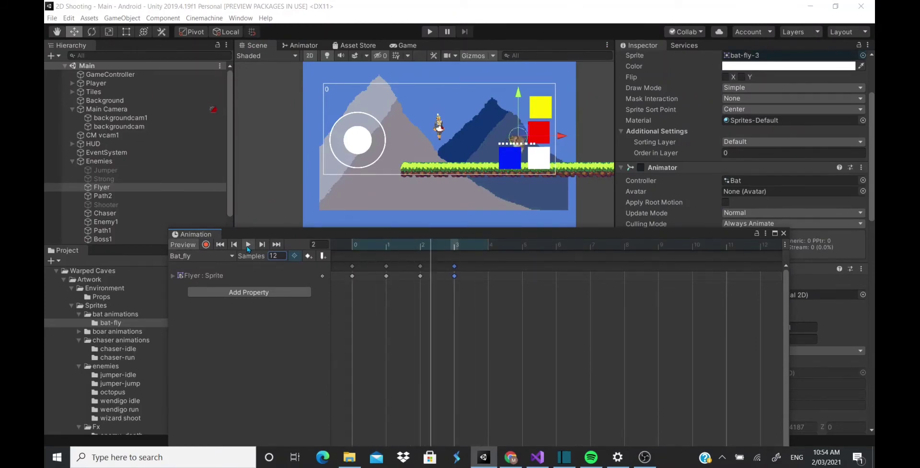
pyautogui.click(248, 245)
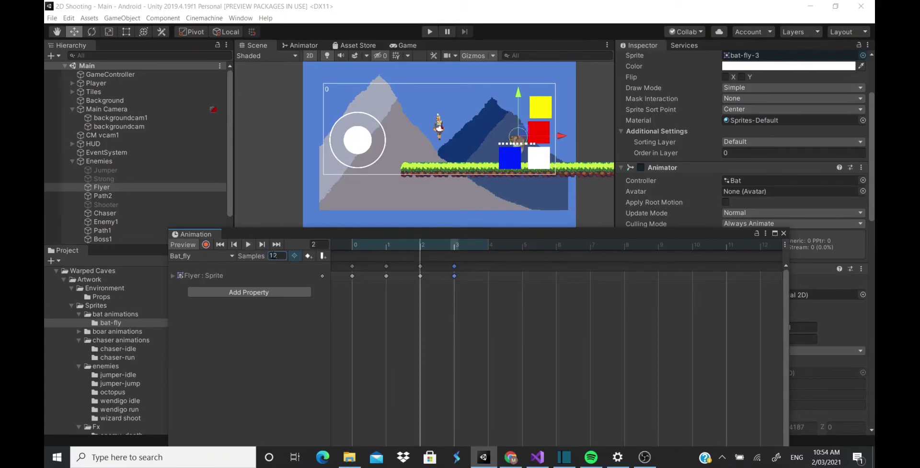
# Set the Bat_fly clip's sample rate to 8 and replay the preview
pyautogui.click(274, 256)
pyautogui.press('Return')
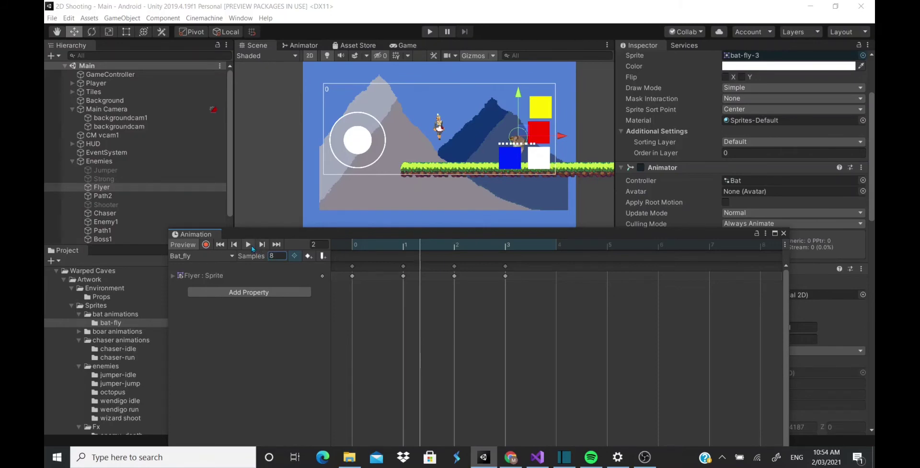
pyautogui.click(252, 246)
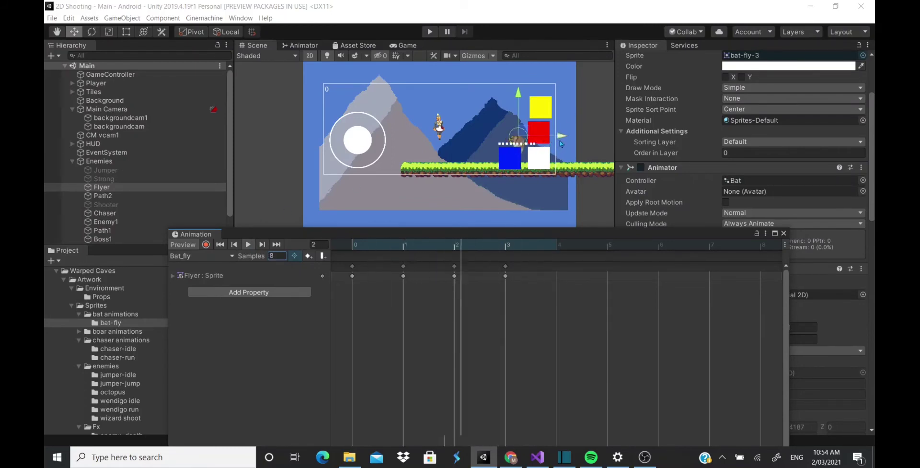
# Try moving the Flyer away from the coloured squares toward the player in the scene, and undo the move
pyautogui.moveTo(513, 134); pyautogui.dragTo(456, 133)
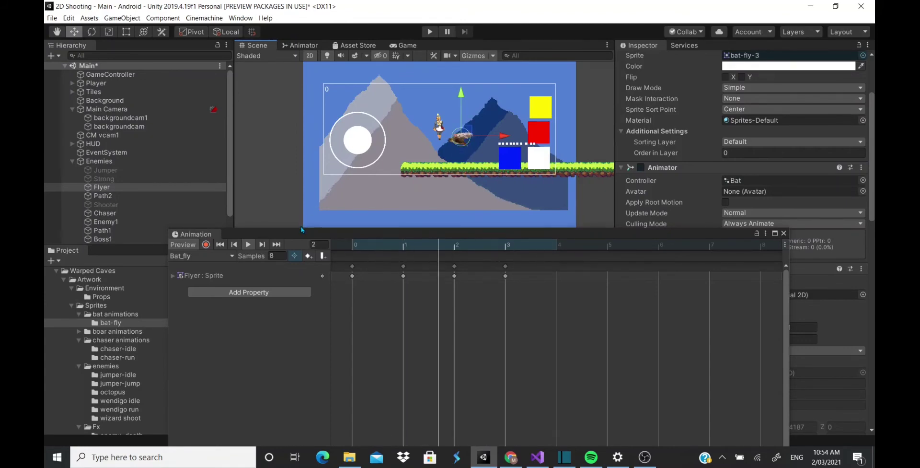
pyautogui.hotkey('ctrl', 's')
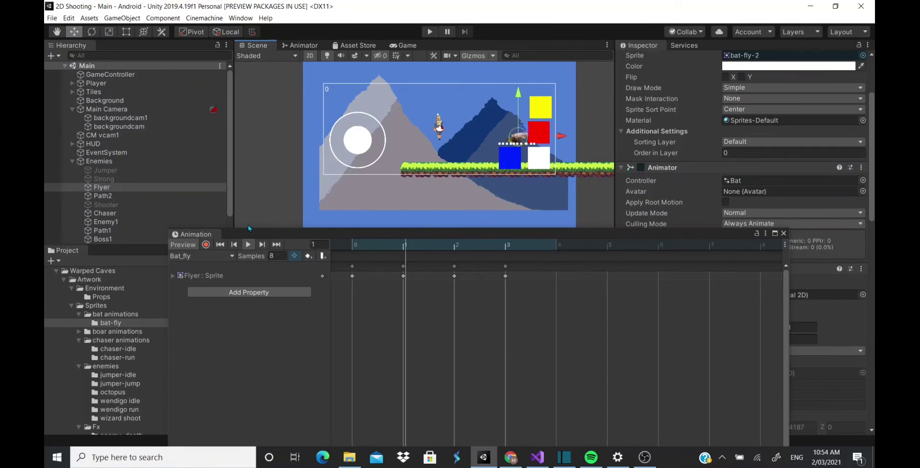
# Close the Animation window and move the Bat_fly state clear of the Any State node in the Bat controller's graph
pyautogui.click(783, 233)
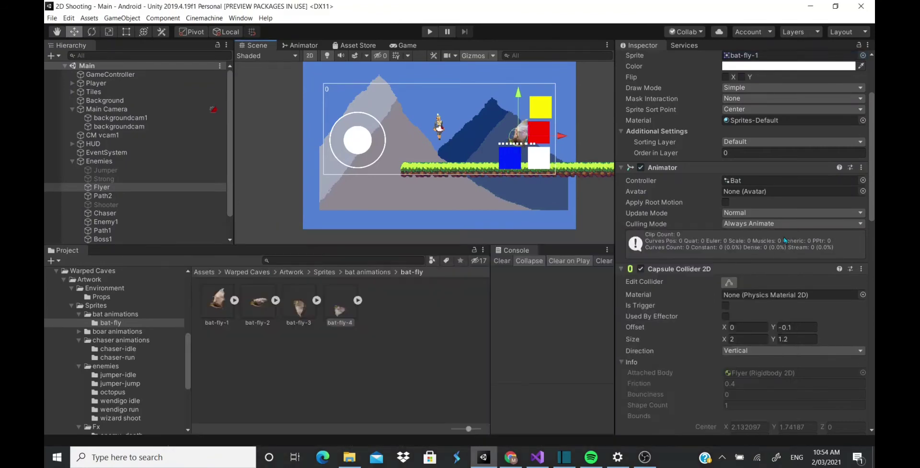
pyautogui.click(311, 46)
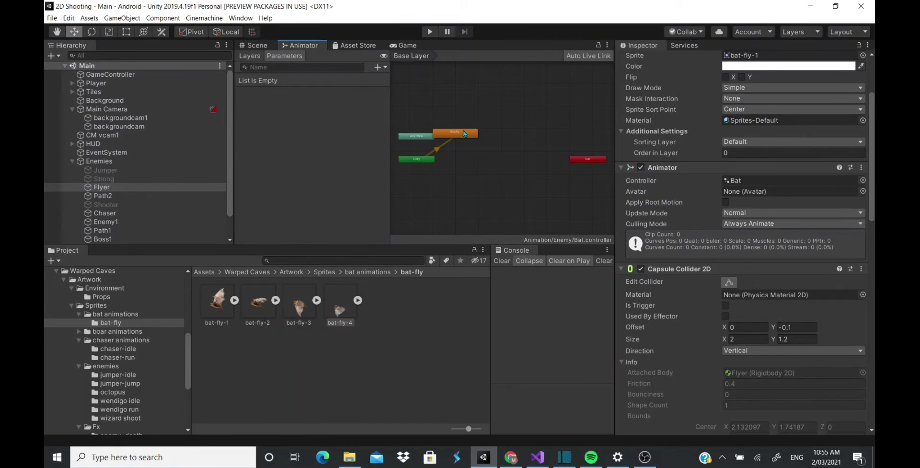
pyautogui.moveTo(464, 136); pyautogui.dragTo(489, 160)
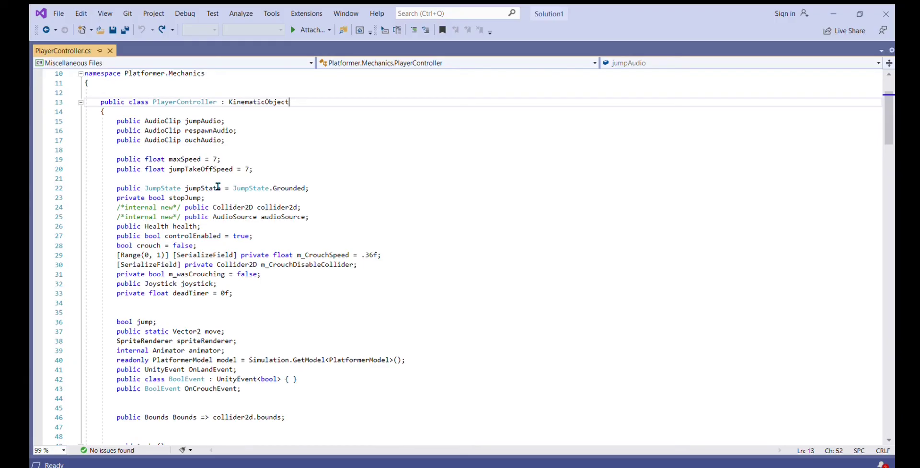
# Examine in PlayerController.cs how the Update code sets the IsCrouching animator parameter from the joystick and jump state
pyautogui.scroll(3, 218, 186)
pyautogui.scroll(-3, 218, 186)
pyautogui.scroll(-20, 218, 186)
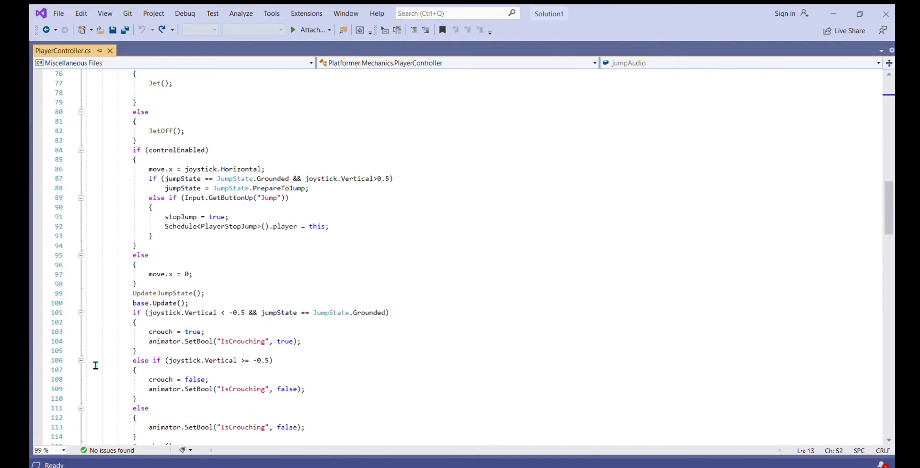
pyautogui.scroll(-3, 95, 364)
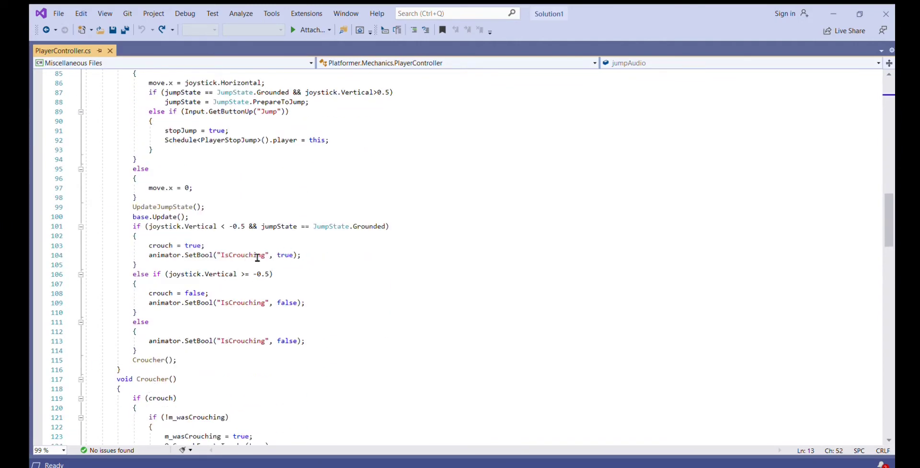
pyautogui.moveTo(297, 255); pyautogui.dragTo(141, 260)
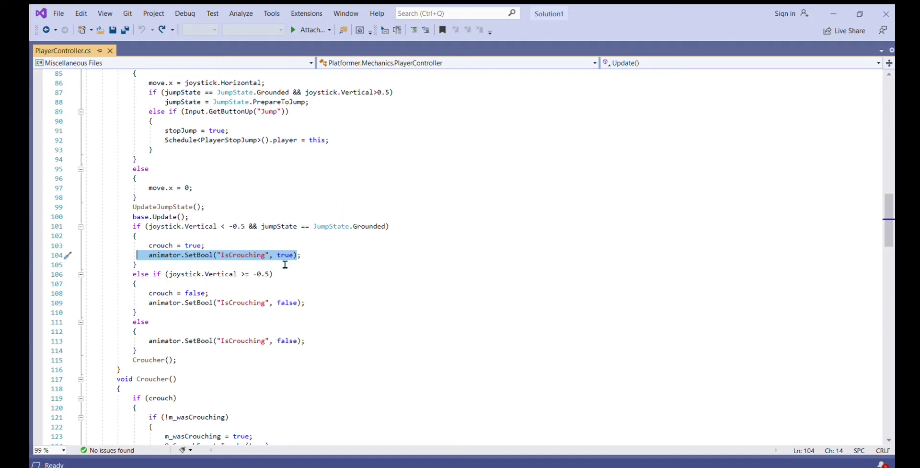
pyautogui.click(282, 226)
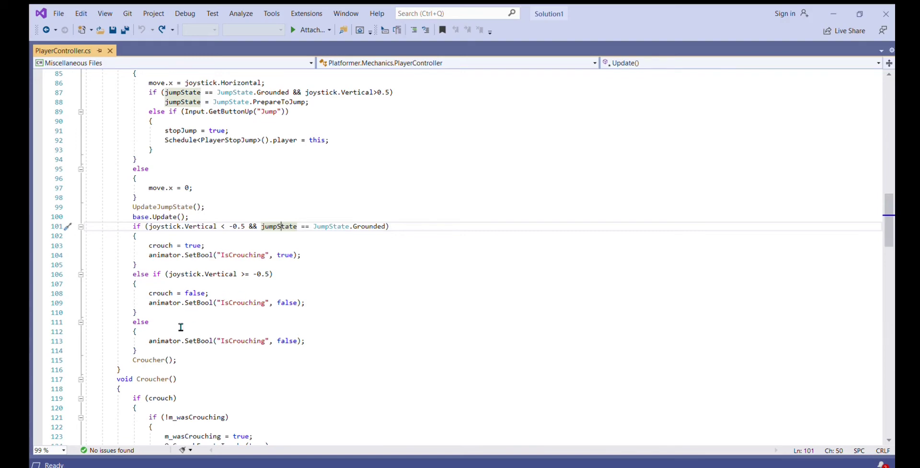
# Examine the lines in PlayerController.cs that set the grounded and velocityX animator parameters
pyautogui.scroll(-5, 306, 306)
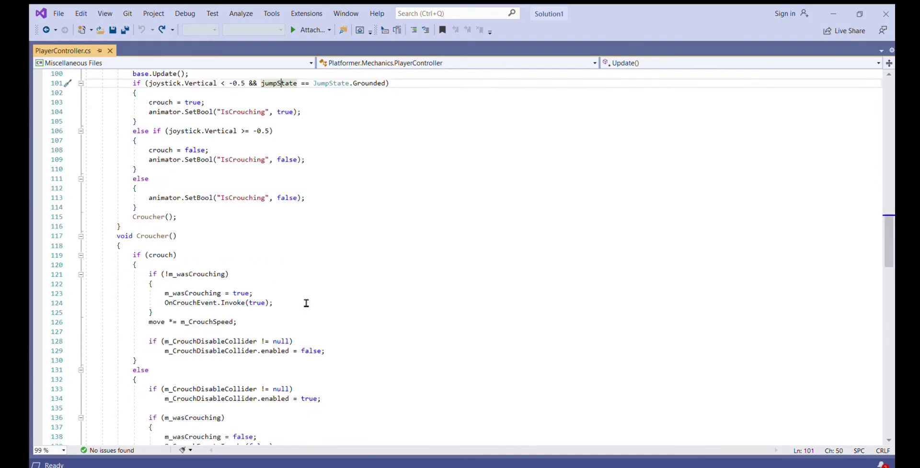
pyautogui.scroll(-12, 307, 303)
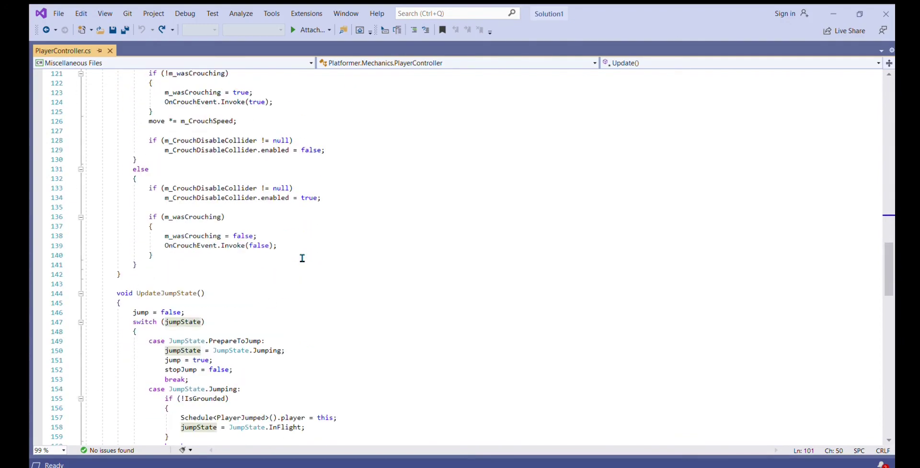
pyautogui.scroll(-6, 304, 263)
pyautogui.scroll(-9, 182, 285)
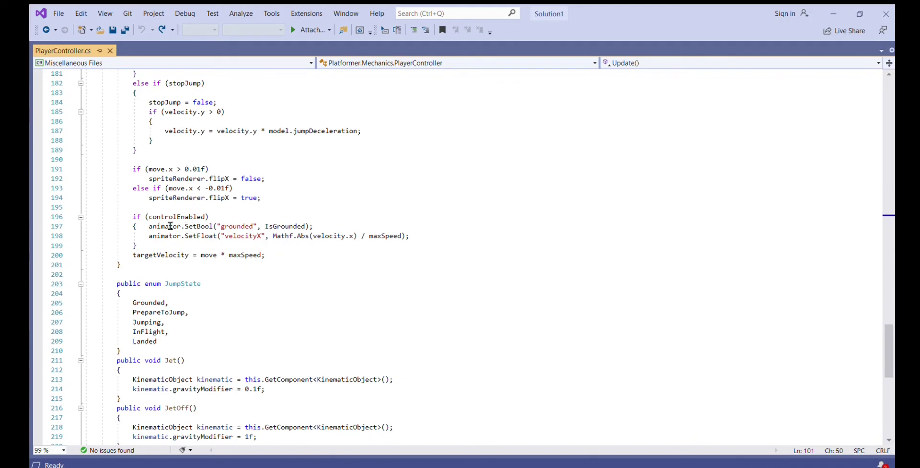
pyautogui.moveTo(418, 238); pyautogui.dragTo(160, 230)
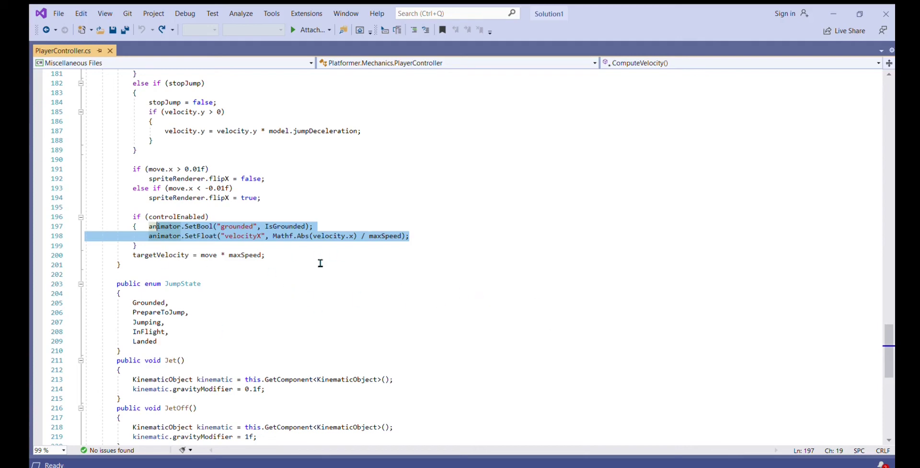
pyautogui.click(289, 226)
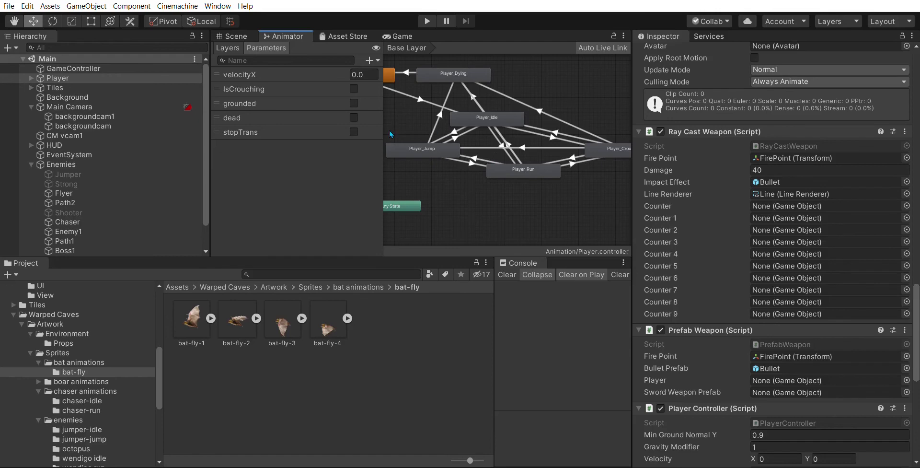
# Inspect the condition on the Player_Idle to Player_Run transition in the Player controller's graph
pyautogui.scroll(5, 488, 130)
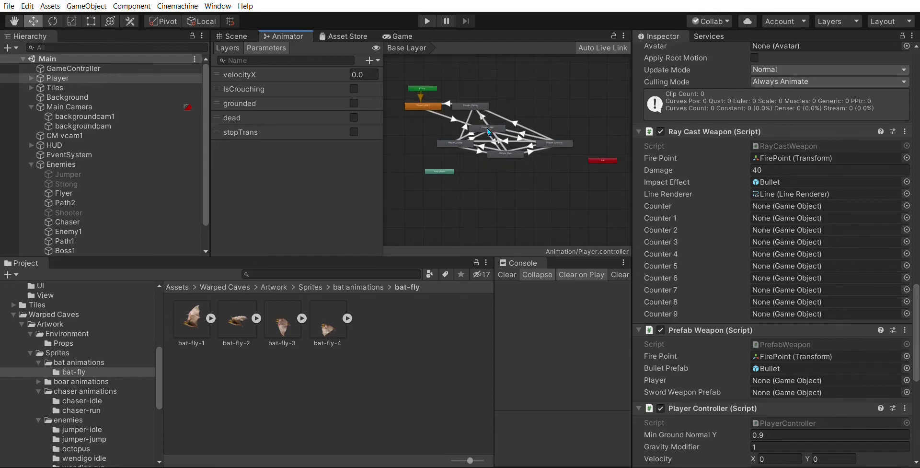
pyautogui.scroll(5, 484, 146)
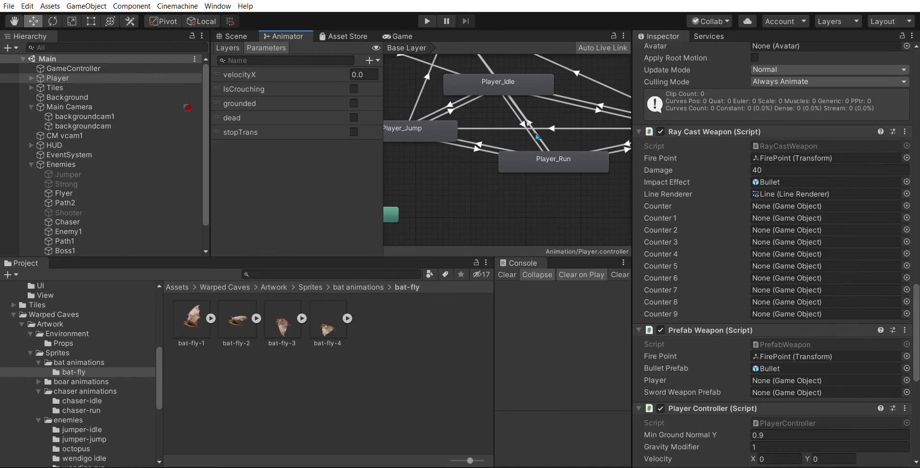
pyautogui.click(538, 137)
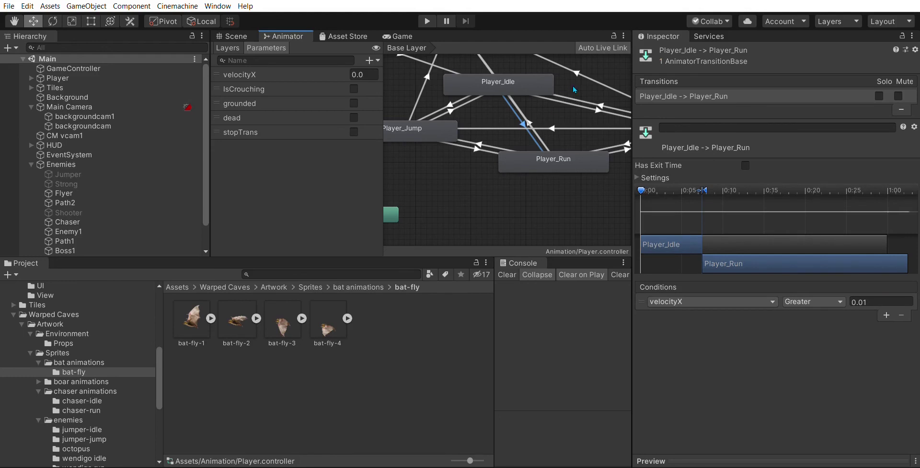
# Inspect the conditions on the Player_Idle to Player_Crouch transition and on both transitions between Player_Crouch and Player_Run
pyautogui.scroll(-5, 569, 115)
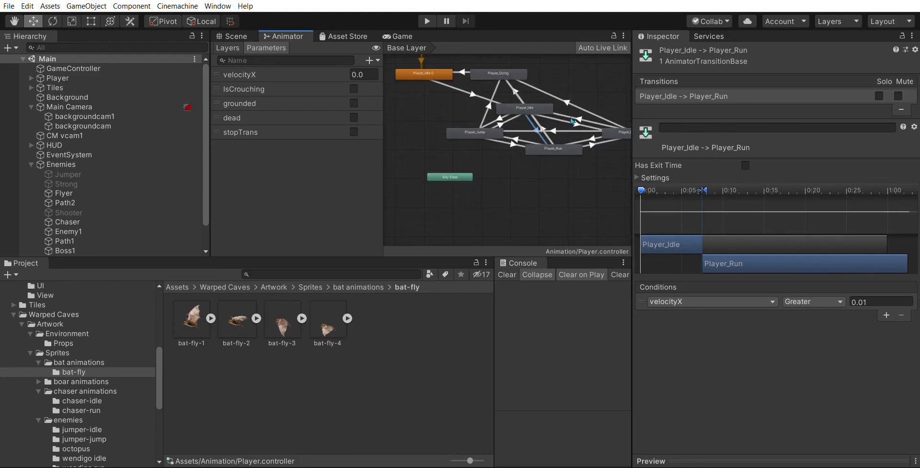
pyautogui.click(575, 115)
pyautogui.click(575, 114)
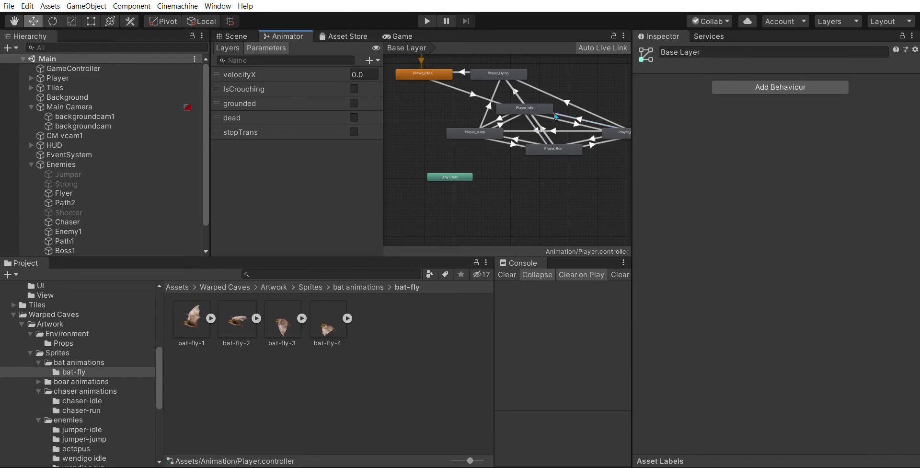
pyautogui.click(561, 113)
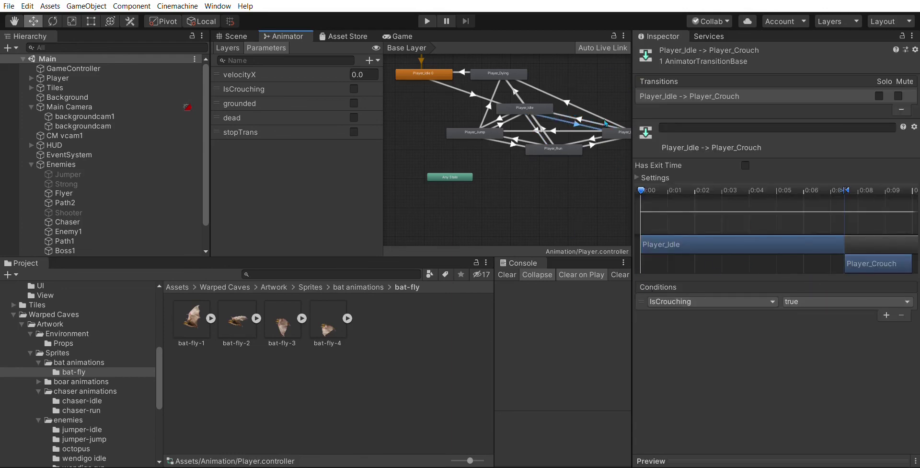
pyautogui.click(593, 137)
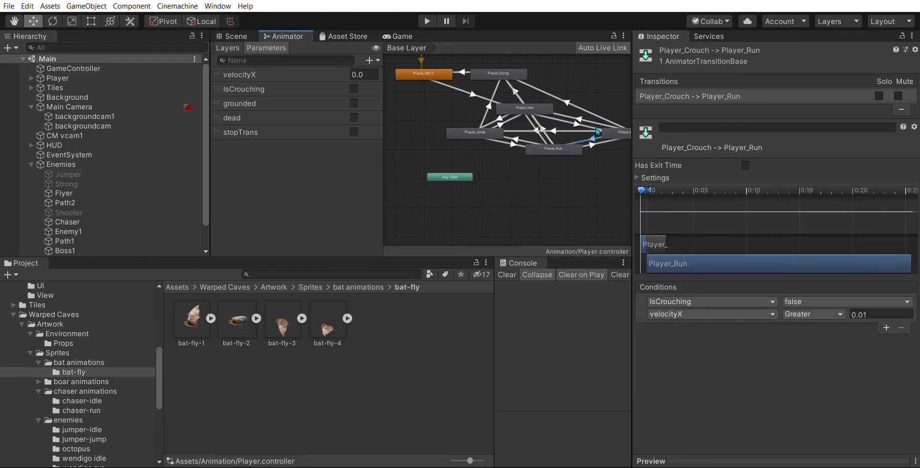
pyautogui.click(594, 142)
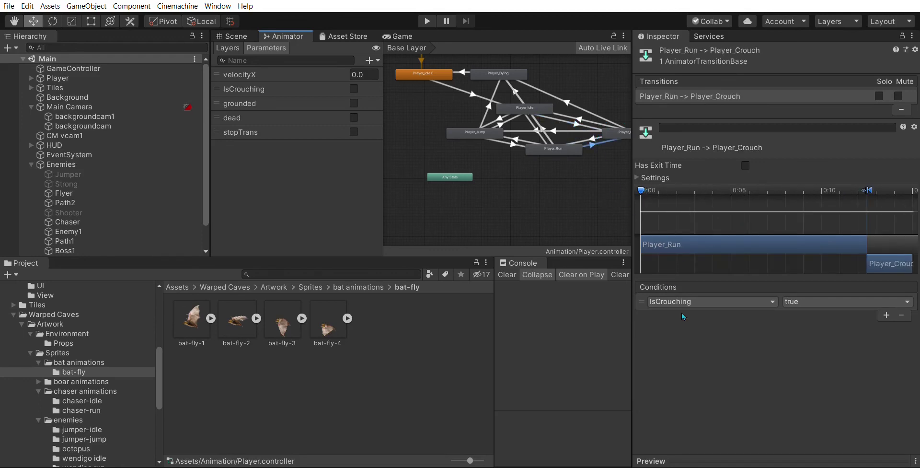